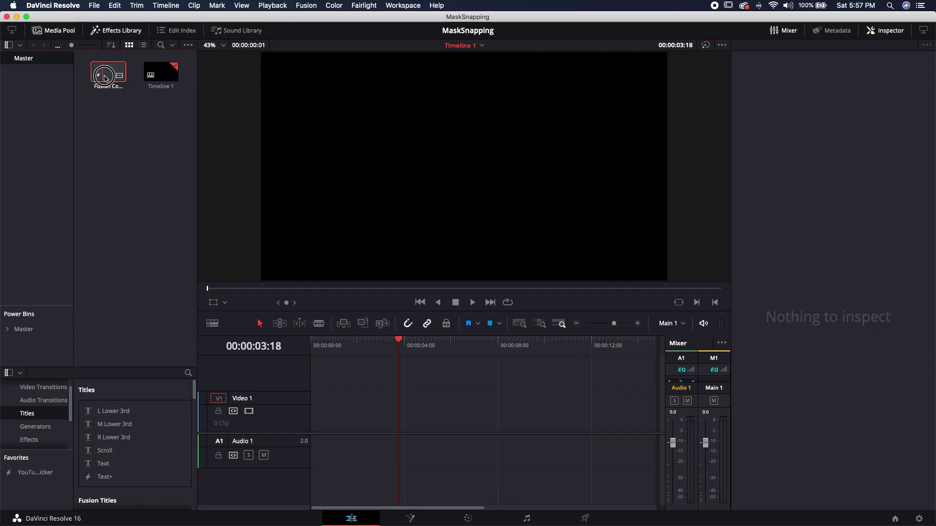
# Place the Fusion Composition clip at the start of Video 1 and switch to the Fusion page.
pyautogui.moveTo(105, 78); pyautogui.dragTo(307, 410)
pyautogui.click(409, 518)
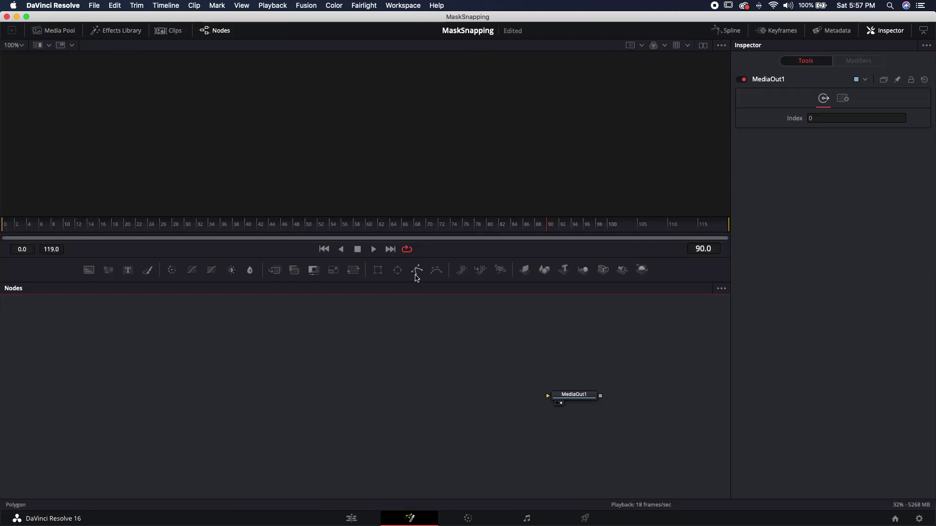
# Add a Polygon node, view it, and draw a five-point open zig-zag polyline.
pyautogui.click(416, 274)
pyautogui.moveTo(295, 340); pyautogui.dragTo(327, 150)
pyautogui.click(257, 173)
pyautogui.click(330, 98)
pyautogui.click(360, 149)
pyautogui.click(375, 174)
pyautogui.click(444, 102)
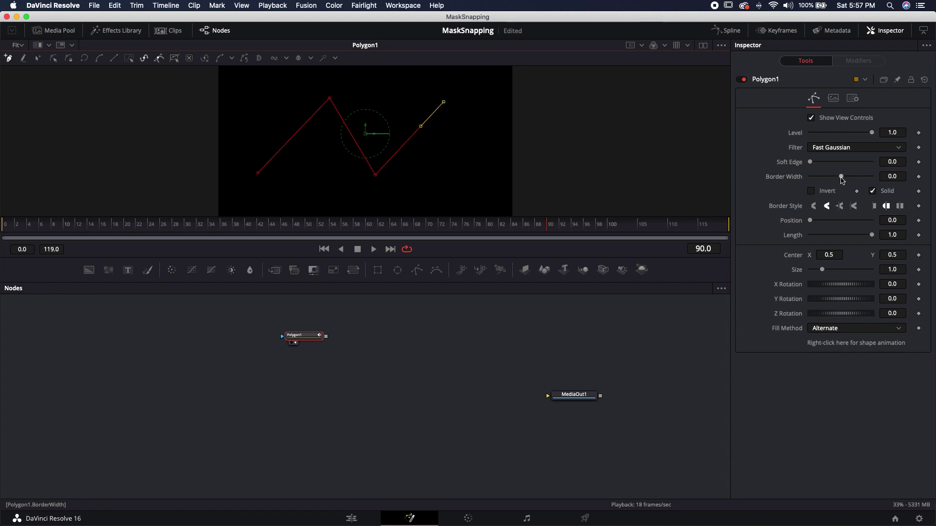
# Set the border width to 0.006, turn off Solid, and begin renaming the node.
pyautogui.moveTo(841, 176); pyautogui.dragTo(844, 177)
pyautogui.click(873, 191)
pyautogui.press('F2')
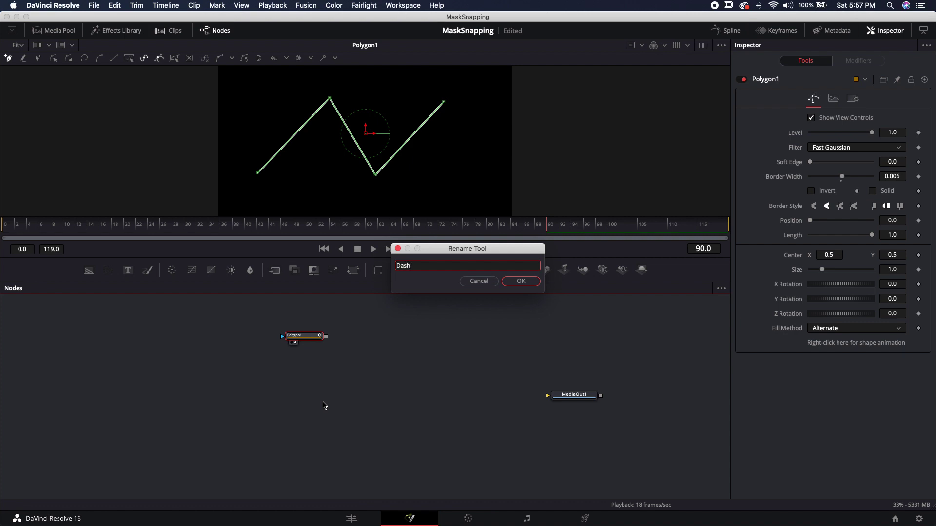
# Name the node DashPoly, remove the Polygon1Polyline animation, and set the shape to Animate.
pyautogui.press('Return')
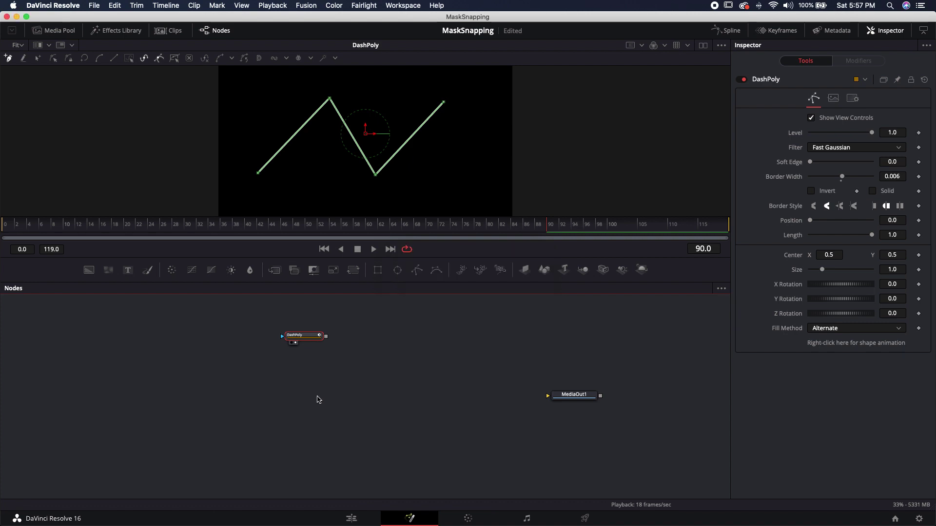
pyautogui.rightClick(831, 345)
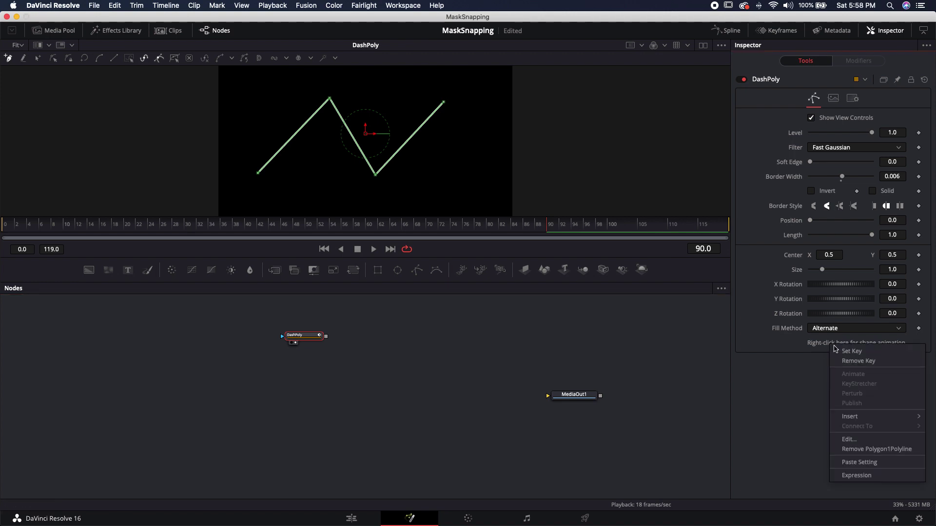
pyautogui.click(847, 449)
pyautogui.rightClick(840, 345)
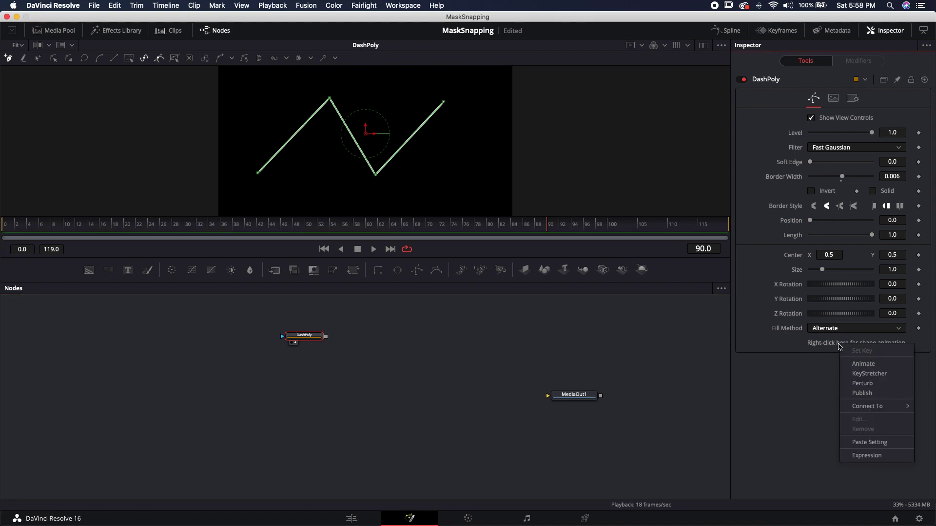
pyautogui.click(860, 363)
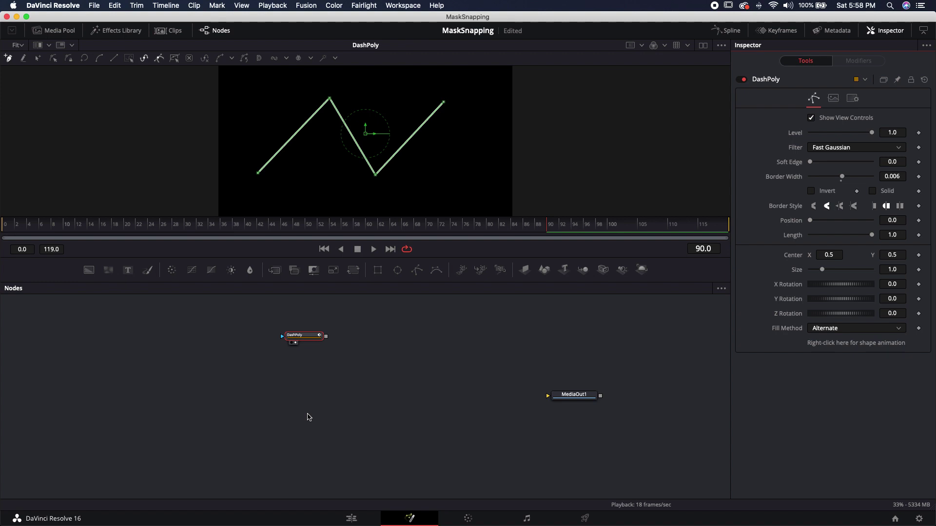
# Add a Background node followed by a Paint node.
pyautogui.click(181, 346)
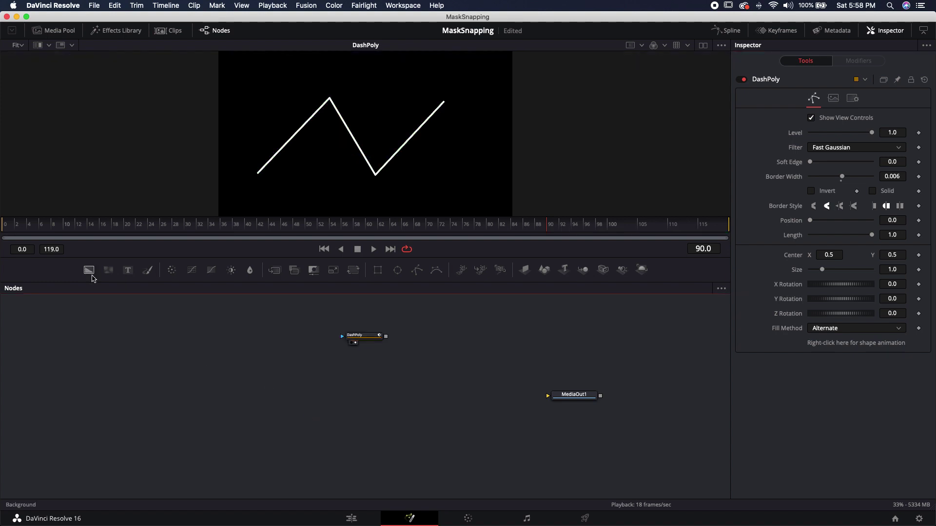
pyautogui.click(183, 364)
pyautogui.click(89, 271)
pyautogui.click(148, 271)
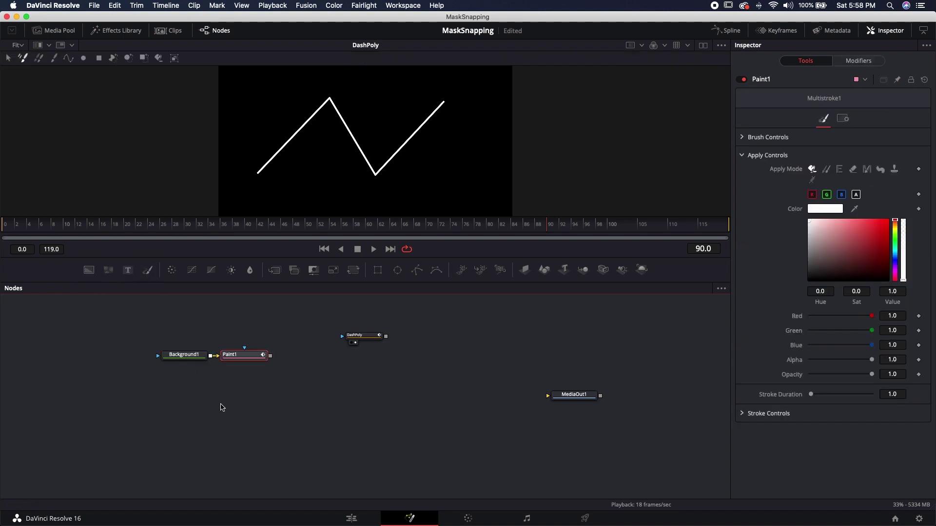
# Set Background1's alpha to 0 and show it in the viewer.
pyautogui.click(192, 356)
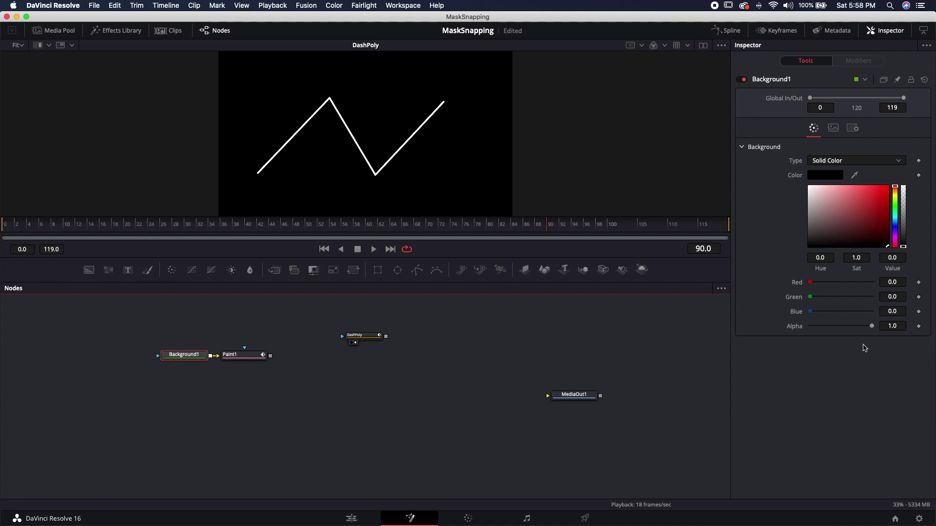
pyautogui.moveTo(872, 326); pyautogui.dragTo(811, 327)
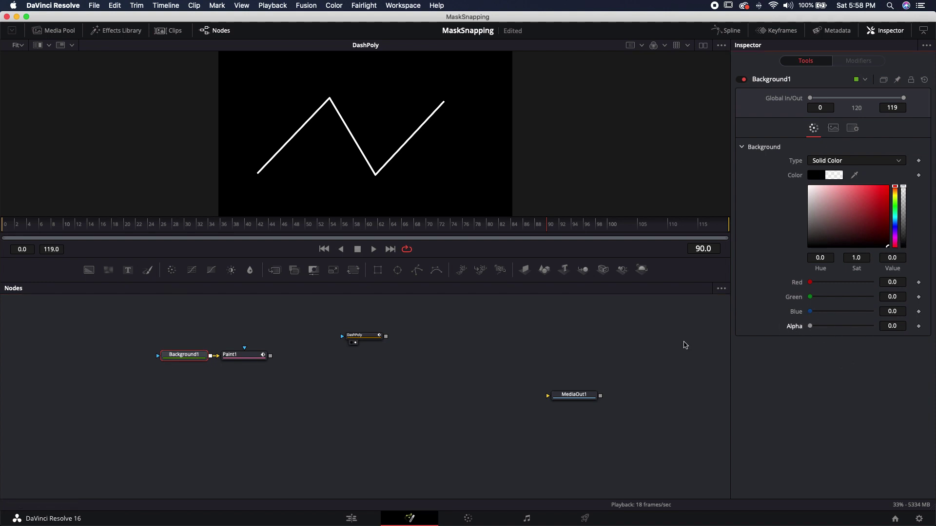
pyautogui.moveTo(182, 358); pyautogui.dragTo(263, 171)
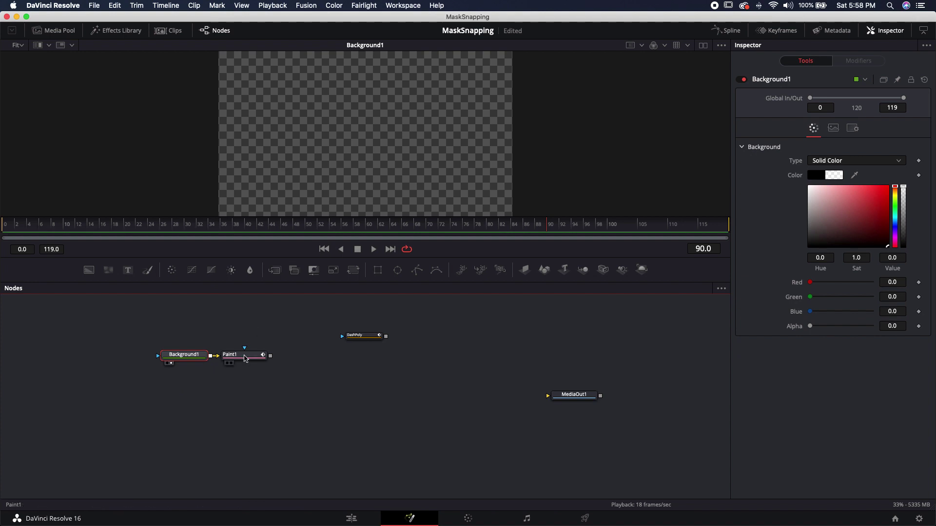
# View Paint1 and draw a horizontal two-point PolylineStroke across the canvas.
pyautogui.click(243, 355)
pyautogui.press('1')
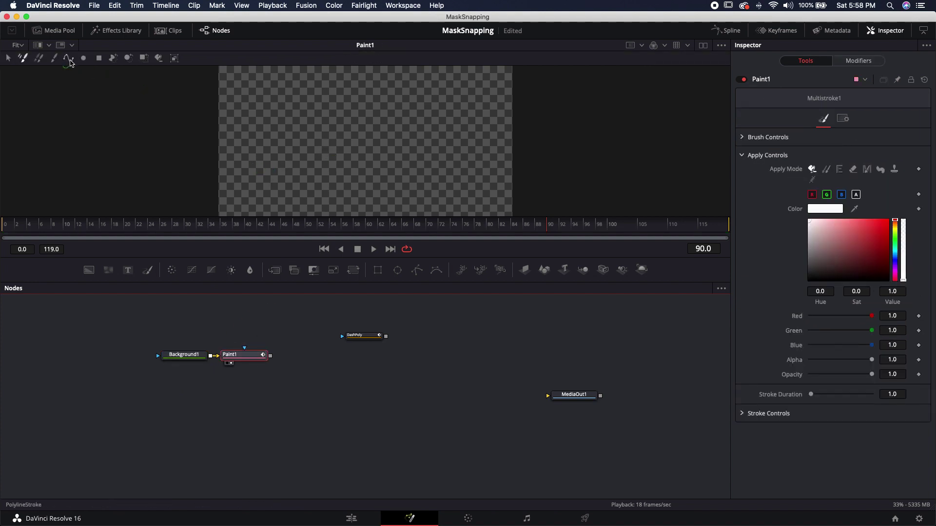
pyautogui.click(69, 59)
pyautogui.click(265, 148)
pyautogui.click(456, 149)
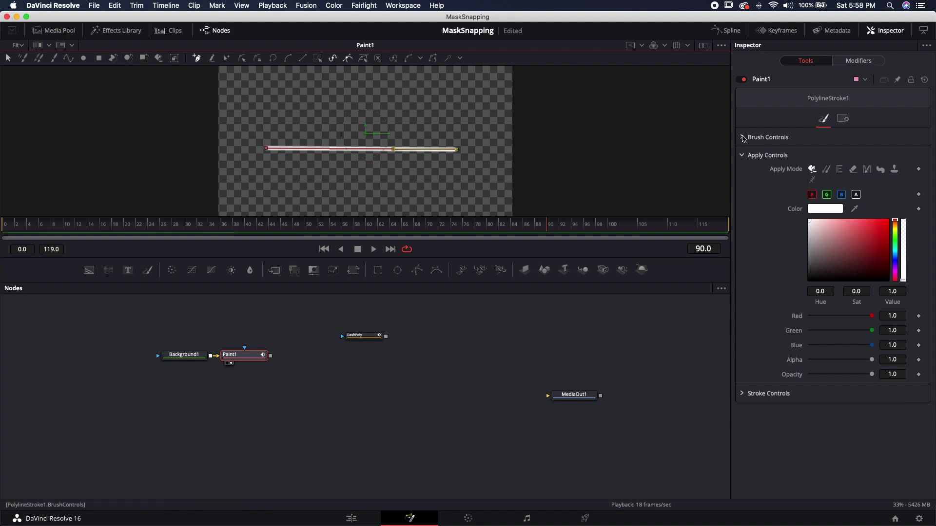
# Give the stroke a circular brush shape and a Stroke Controls spacing of 2.0.
pyautogui.click(743, 138)
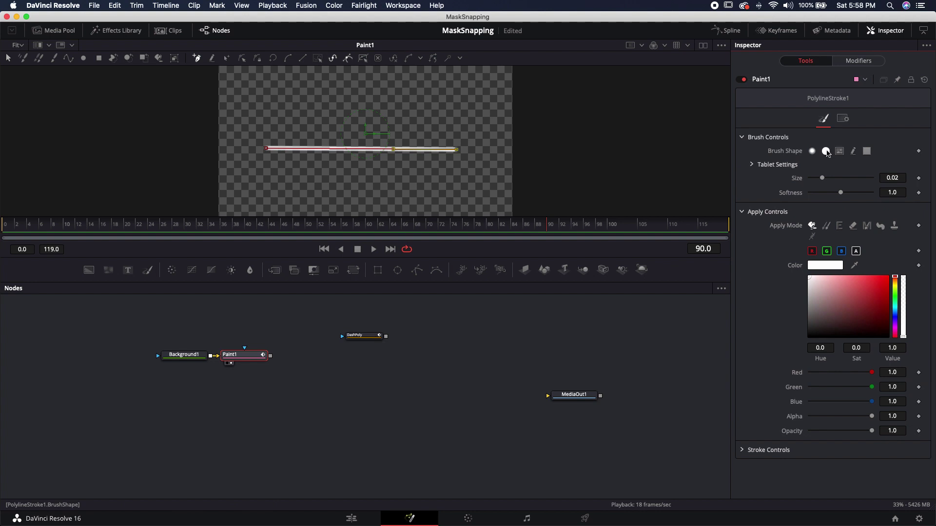
pyautogui.click(827, 151)
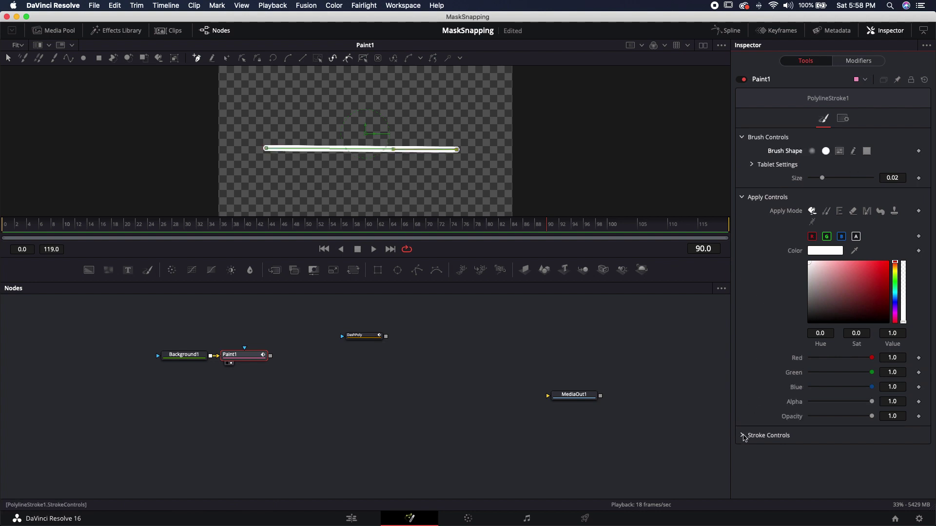
pyautogui.click(742, 434)
pyautogui.scroll(-4, 768, 367)
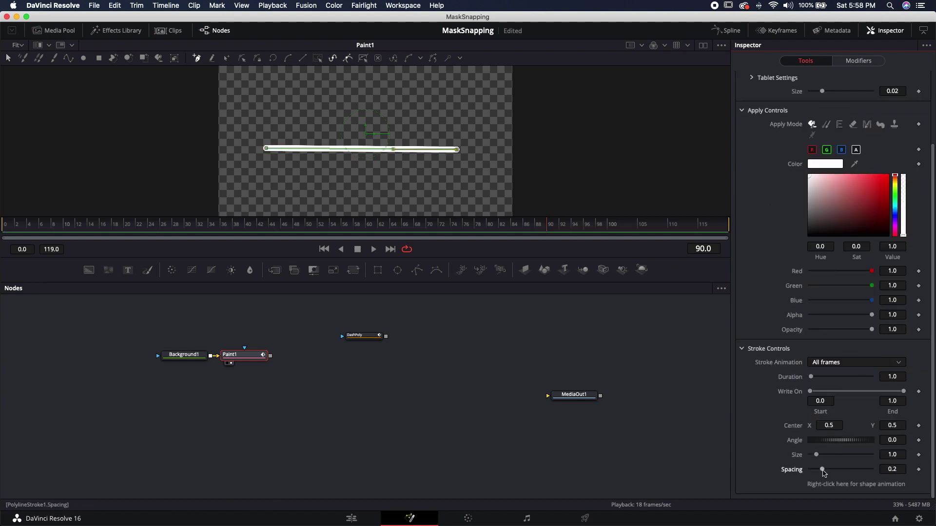
pyautogui.moveTo(823, 471); pyautogui.dragTo(872, 470)
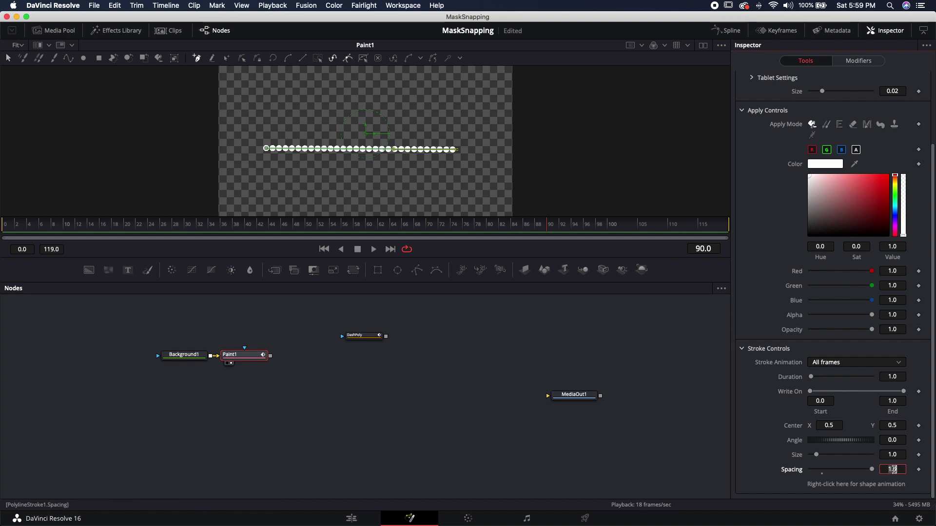
pyautogui.press('Return')
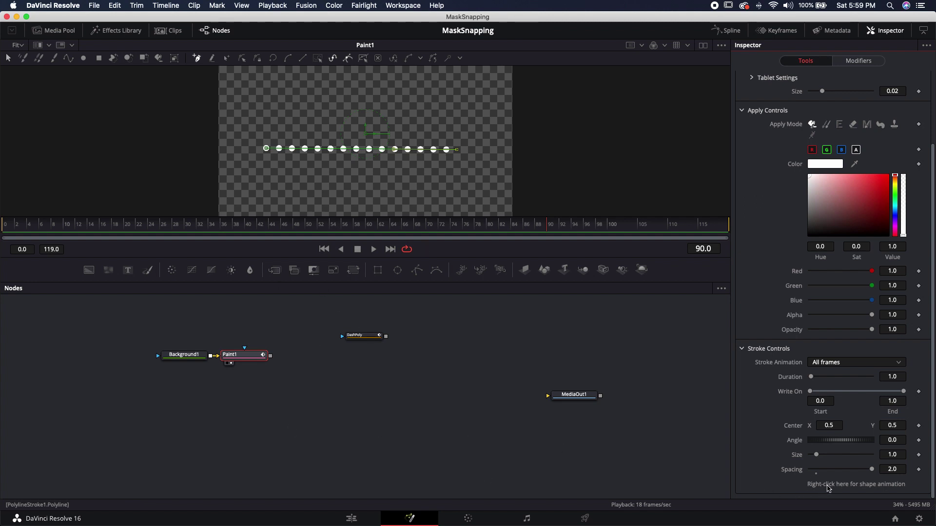
# Connect Paint1's stroke shape to DashPoly > Polyline so the dots follow the zig-zag.
pyautogui.rightClick(827, 488)
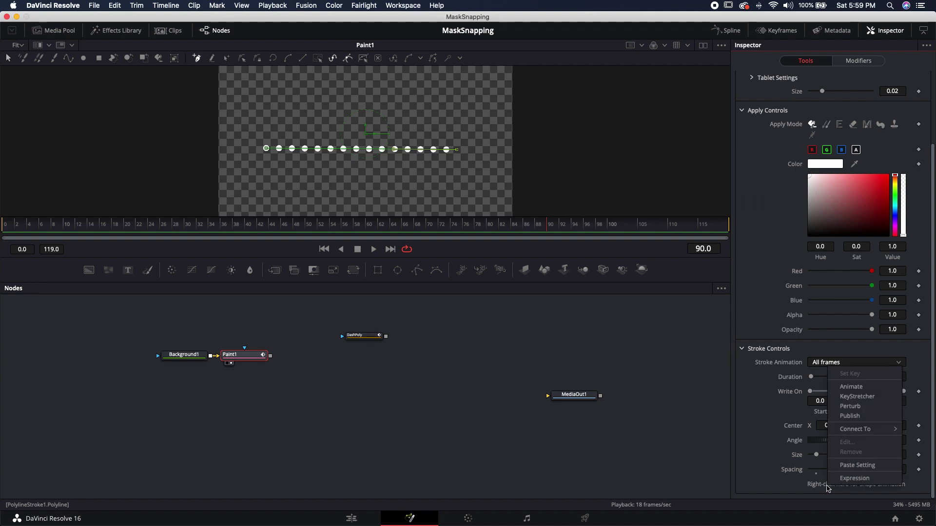
pyautogui.moveTo(849, 431)
pyautogui.moveTo(793, 435)
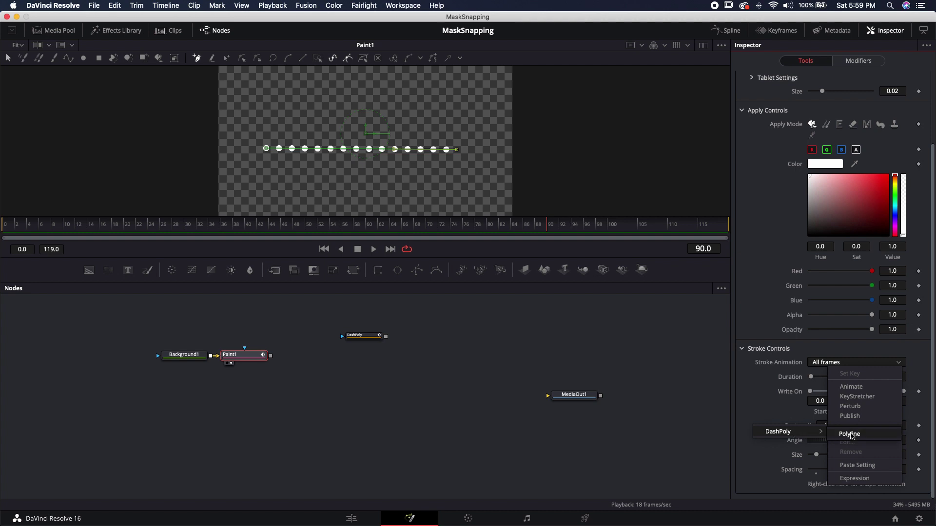
pyautogui.click(850, 433)
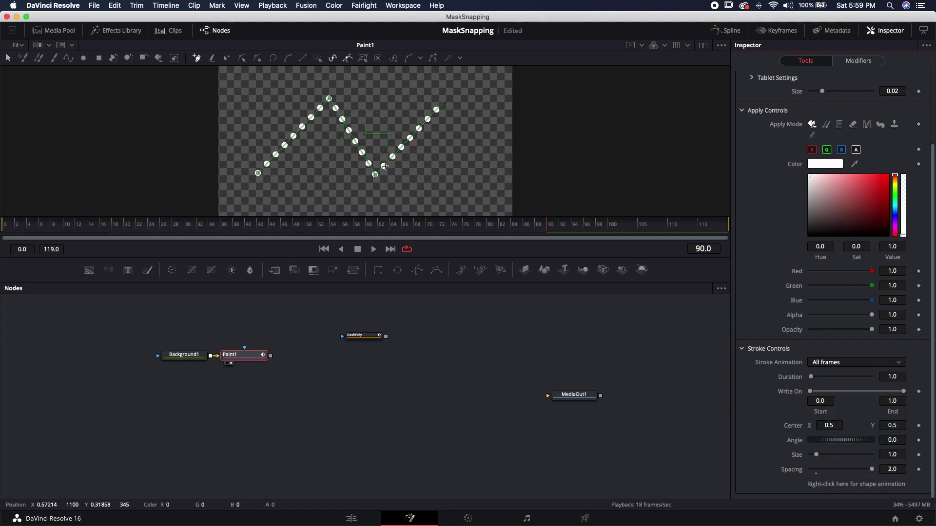
pyautogui.hscroll(-5, 362, 334)
# Move DashPoly above Paint1, select it, and choose the Insert and Modify point tool.
pyautogui.moveTo(431, 378)
pyautogui.mouseDown()
pyautogui.moveTo(340, 356)
pyautogui.moveTo(314, 365)
pyautogui.moveTo(320, 401)
pyautogui.mouseUp()
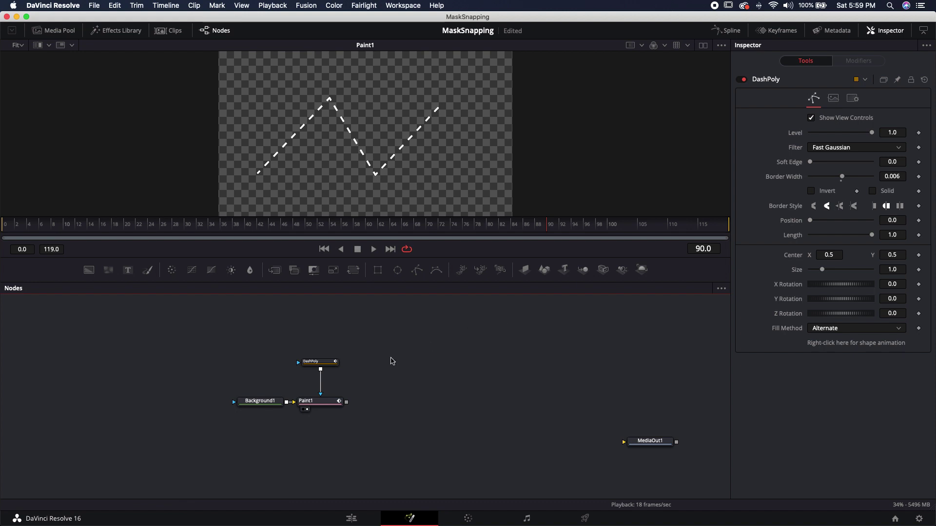
pyautogui.click(319, 362)
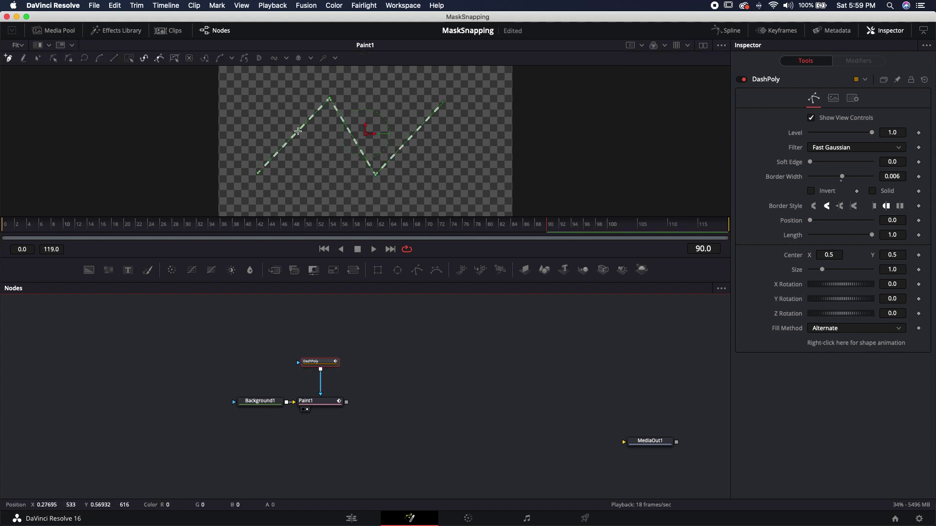
pyautogui.click(38, 59)
# Pull the zig-zag peak up-left at frame 90, shift it right at frame 0, then preview.
pyautogui.moveTo(329, 100); pyautogui.dragTo(273, 93)
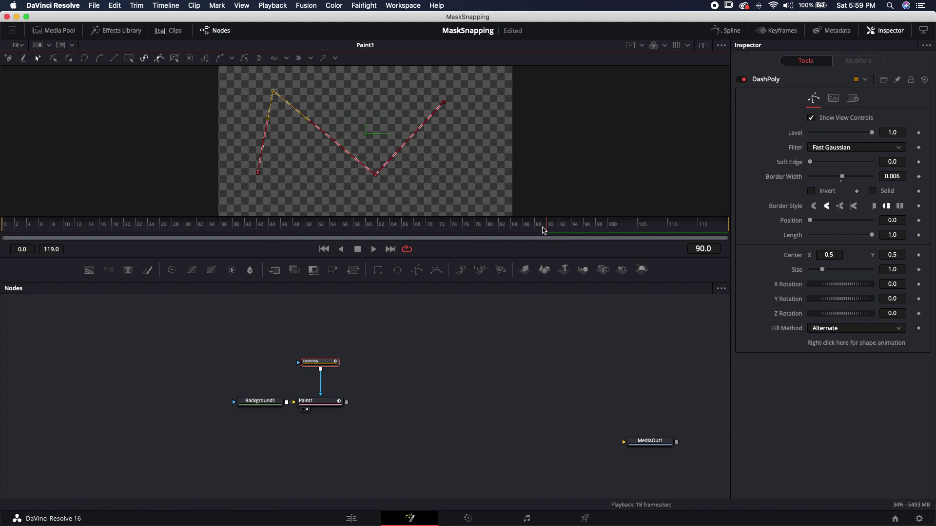
pyautogui.moveTo(545, 230); pyautogui.dragTo(7, 227)
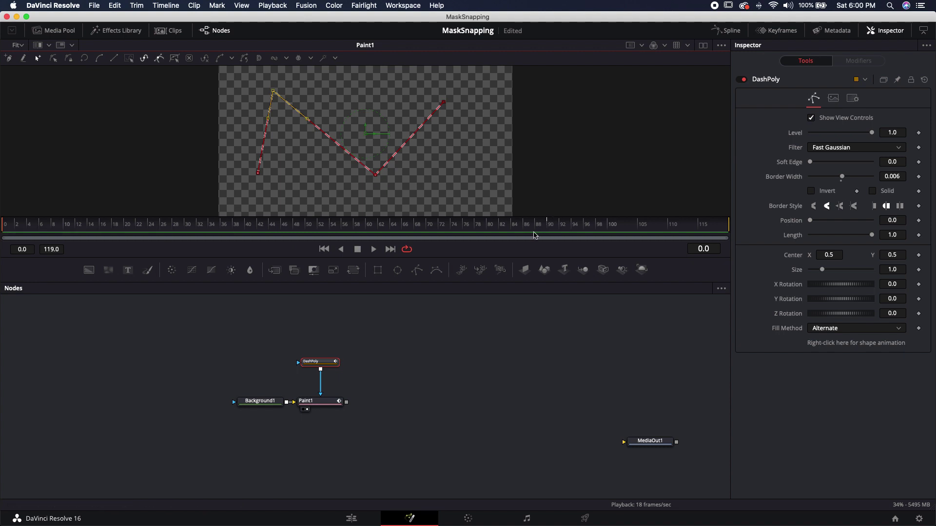
pyautogui.moveTo(273, 92); pyautogui.dragTo(316, 91)
pyautogui.moveTo(55, 226); pyautogui.dragTo(216, 226)
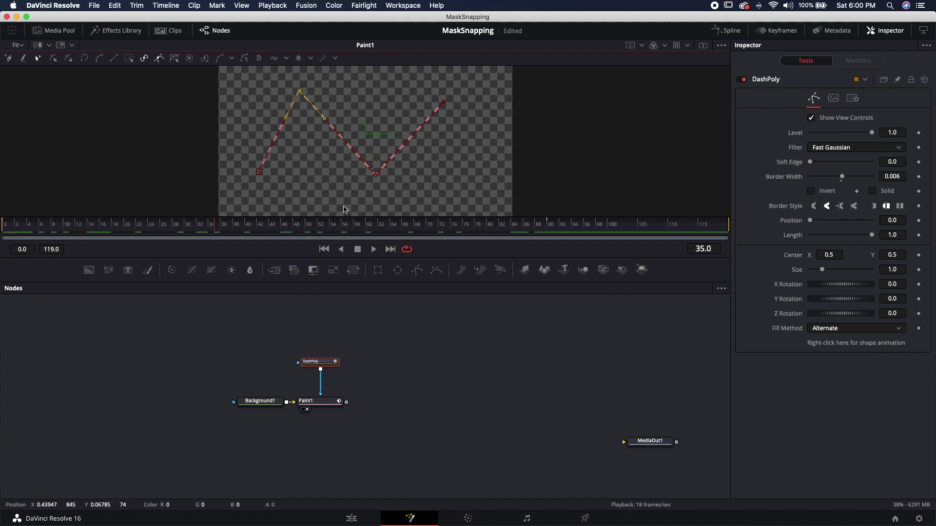
# Preview the animation to frame 90, change the polyline's shape animation setting, and return to frame 0.
pyautogui.moveTo(221, 226); pyautogui.dragTo(552, 231)
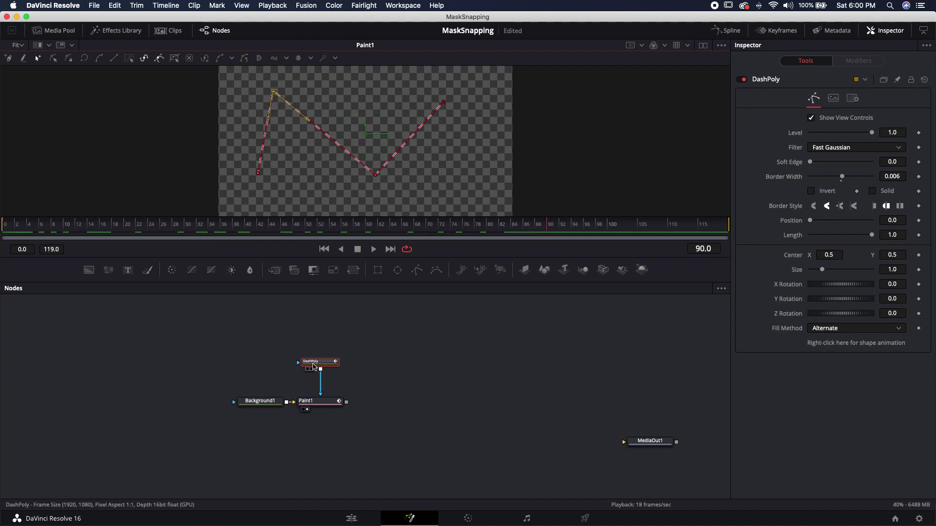
pyautogui.rightClick(837, 346)
pyautogui.click(858, 359)
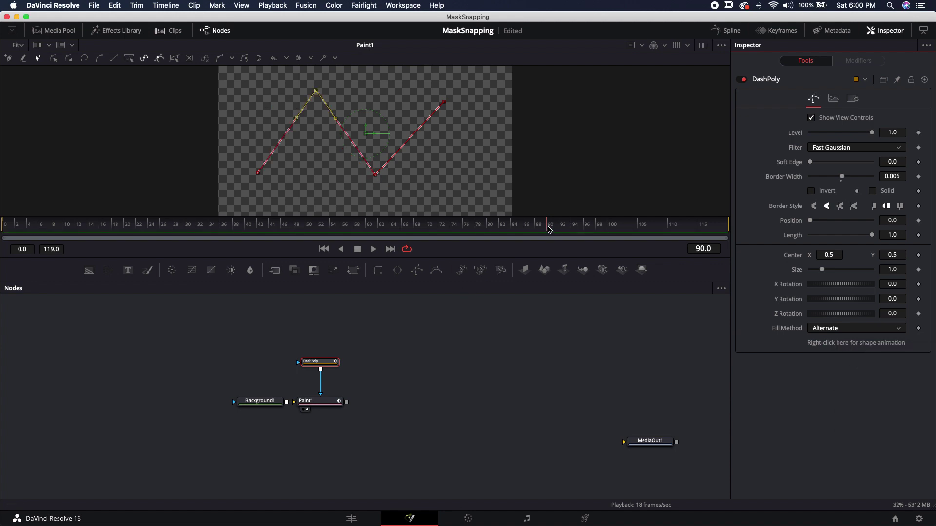
pyautogui.moveTo(543, 226); pyautogui.dragTo(4, 230)
pyautogui.rightClick(856, 342)
pyautogui.click(865, 361)
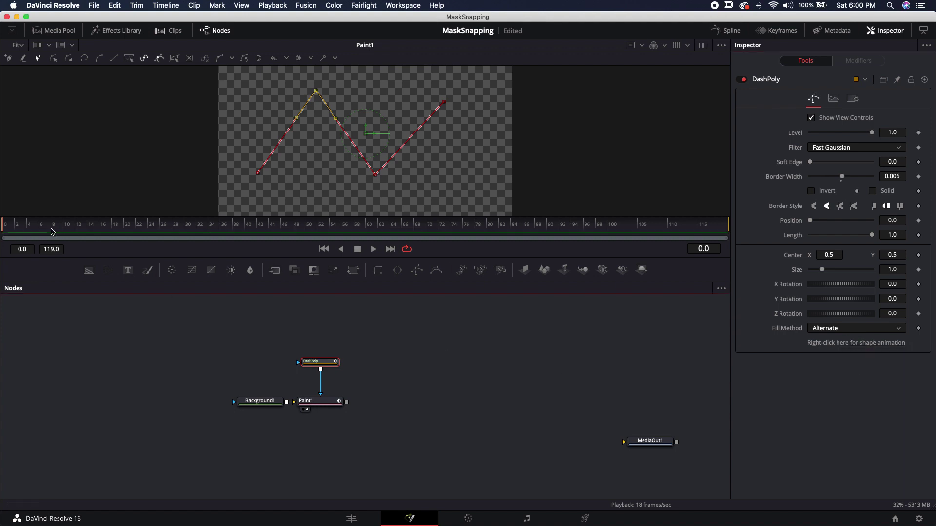
# Reshape the zig-zag at frames 2, 15, 45 and 78, then scrub back to preview.
pyautogui.click(17, 225)
pyautogui.moveTo(314, 91); pyautogui.dragTo(251, 91)
pyautogui.press('Right')
pyautogui.press('Right')
pyautogui.press('Right')
pyautogui.press('Right')
pyautogui.press('Right')
pyautogui.press('Right')
pyautogui.press('Right')
pyautogui.press('Right')
pyautogui.press('Right')
pyautogui.press('Right')
pyautogui.press('Right')
pyautogui.press('Right')
pyautogui.press('Right')
pyautogui.moveTo(335, 154)
pyautogui.mouseDown()
pyautogui.moveTo(324, 152)
pyautogui.moveTo(312, 171)
pyautogui.mouseUp()
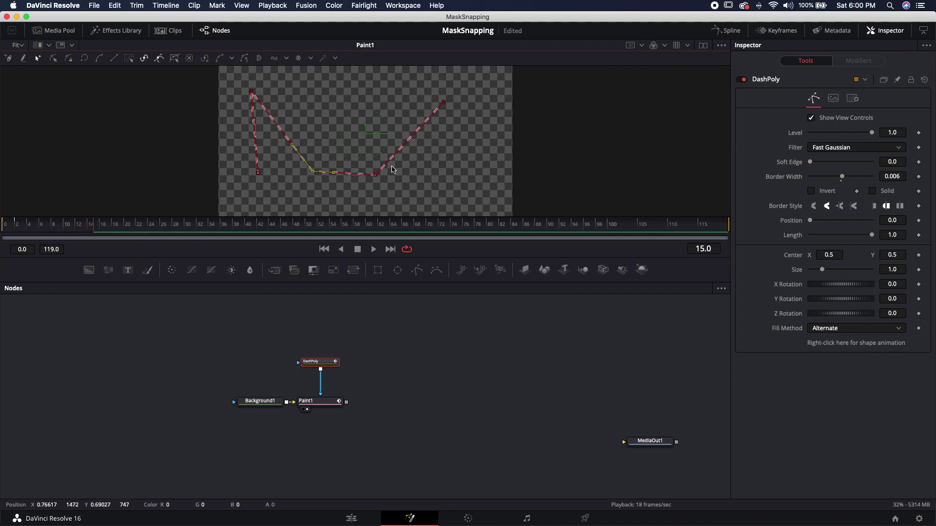
pyautogui.hotkey('shift', 'Right')
pyautogui.moveTo(443, 102); pyautogui.dragTo(445, 149)
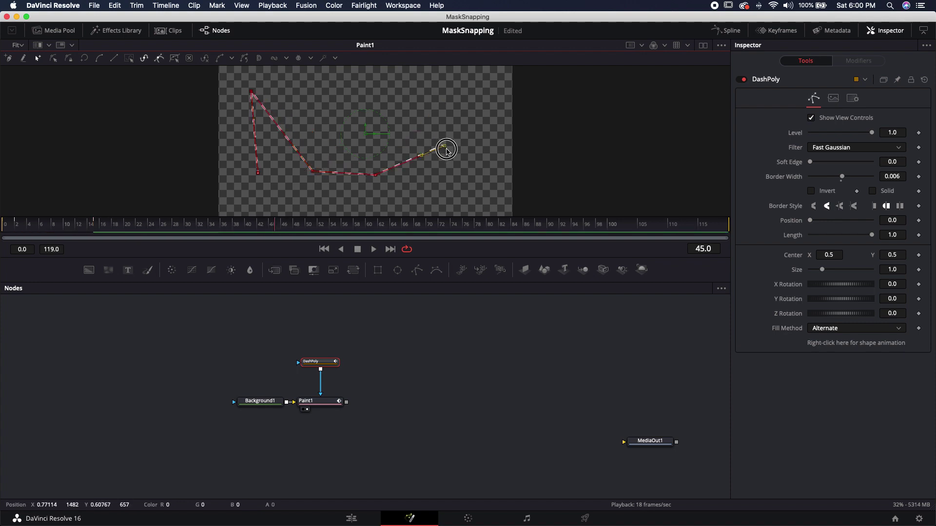
pyautogui.click(476, 221)
pyautogui.moveTo(393, 124); pyautogui.dragTo(395, 114)
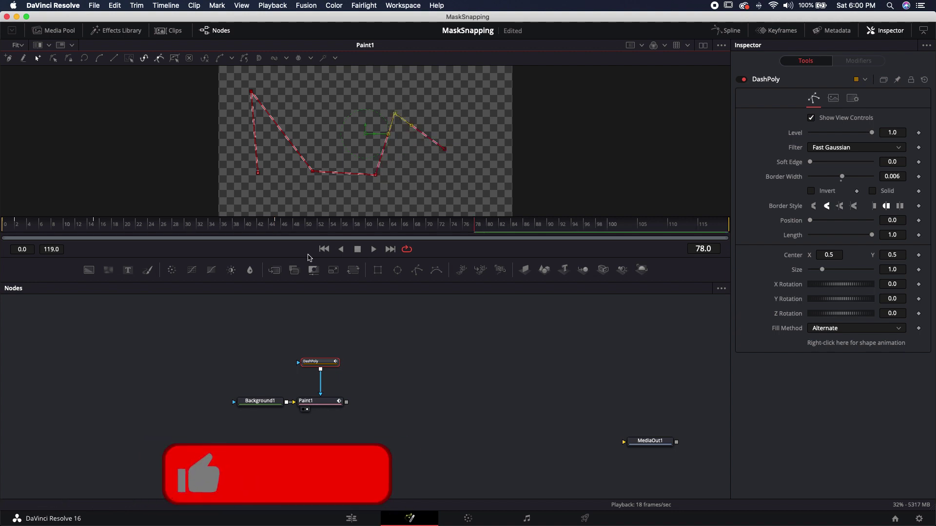
pyautogui.moveTo(439, 225); pyautogui.dragTo(5, 226)
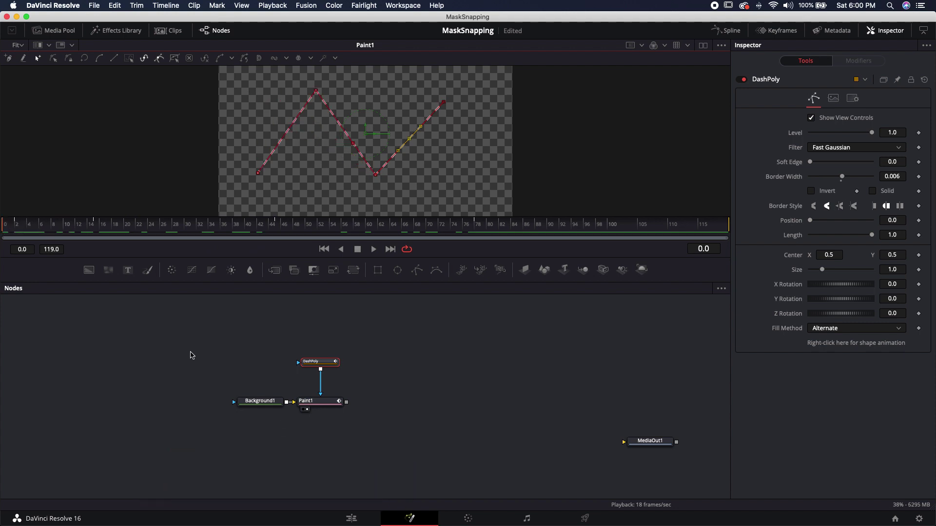
pyautogui.rightClick(833, 345)
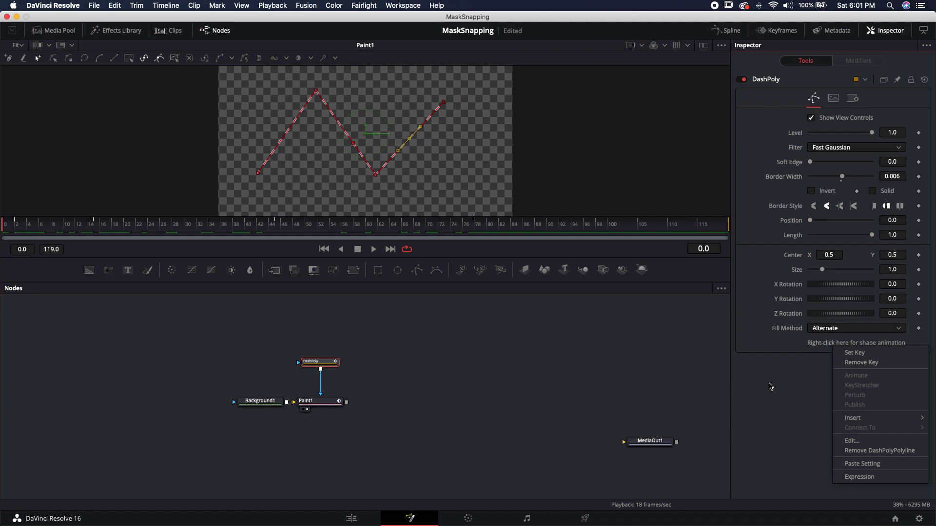
pyautogui.click(512, 383)
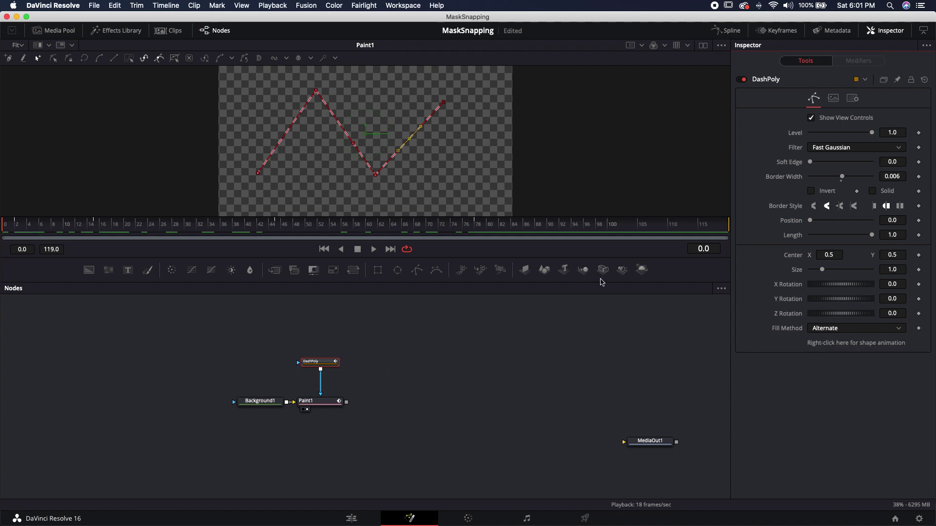
# In the Spline panel, show DashPoly > Polyline, zoom to fit, and delete all its keyframes.
pyautogui.click(727, 30)
pyautogui.click(505, 314)
pyautogui.moveTo(487, 347); pyautogui.dragTo(110, 330)
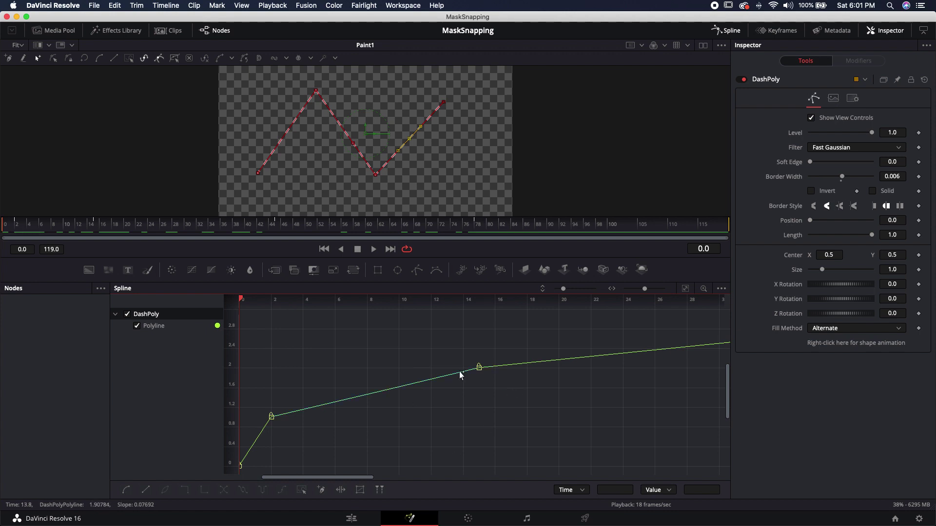
pyautogui.click(686, 290)
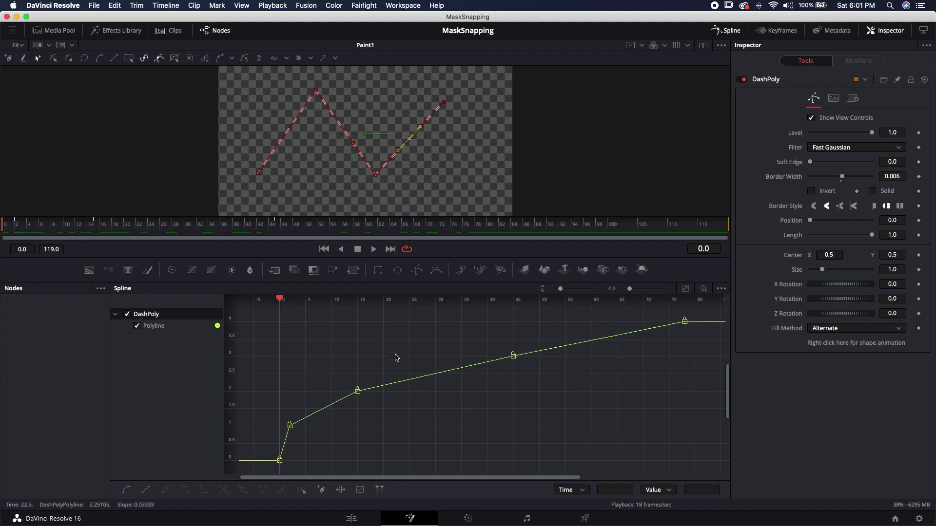
pyautogui.scroll(-3, 395, 360)
pyautogui.scroll(-2, 395, 360)
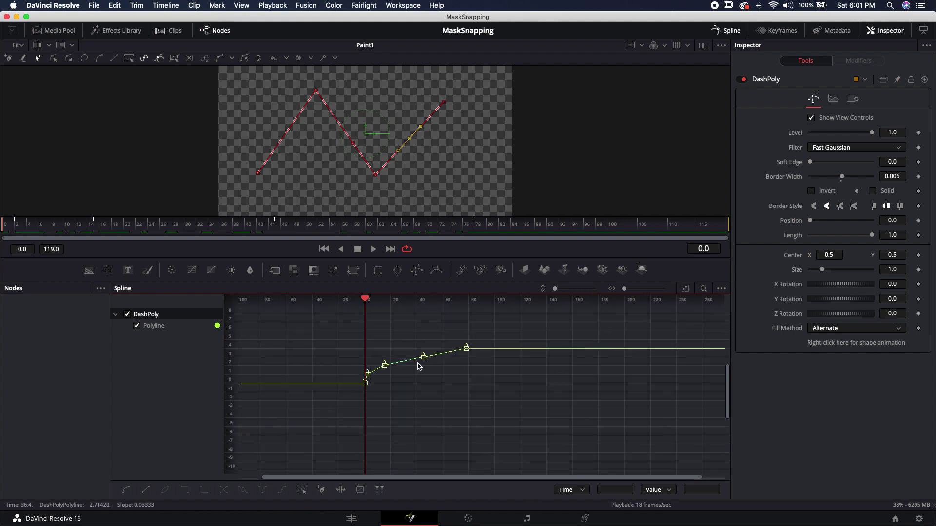
pyautogui.moveTo(502, 325); pyautogui.dragTo(331, 420)
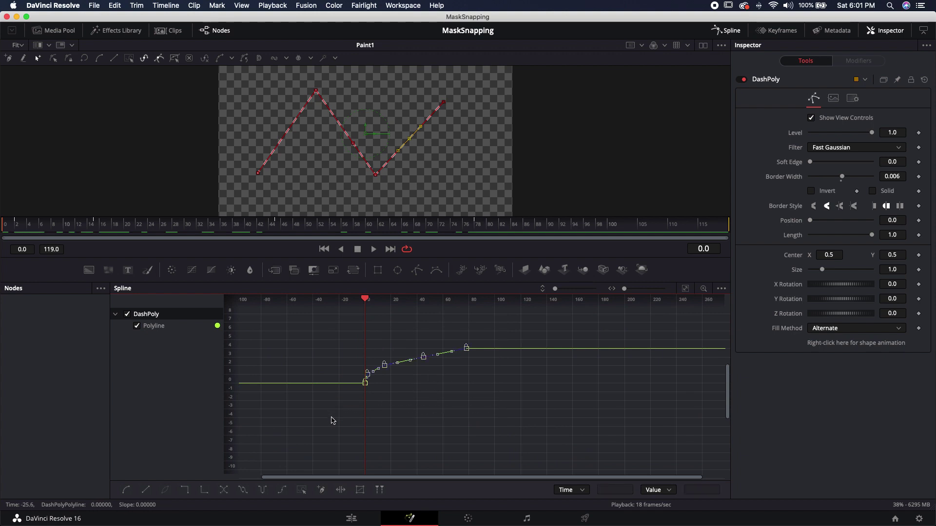
pyautogui.press('Delete')
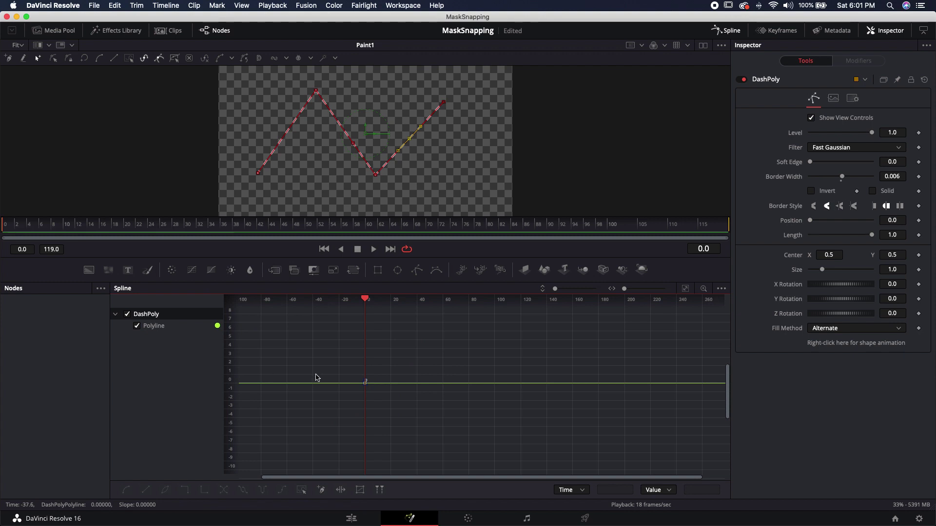
# Close the spline graph and swap DashPoly's zigzag for a 0.25 × 0.25 rectangle polyline.
pyautogui.click(726, 31)
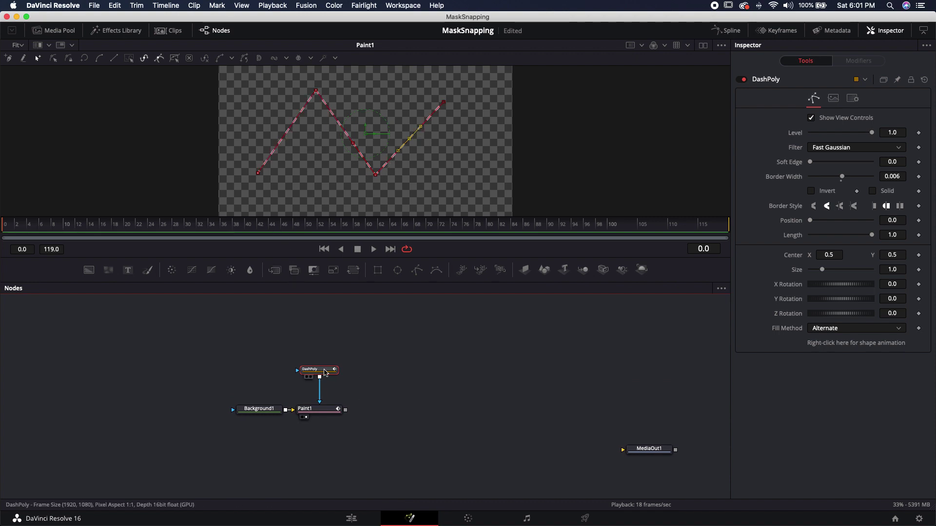
pyautogui.rightClick(335, 162)
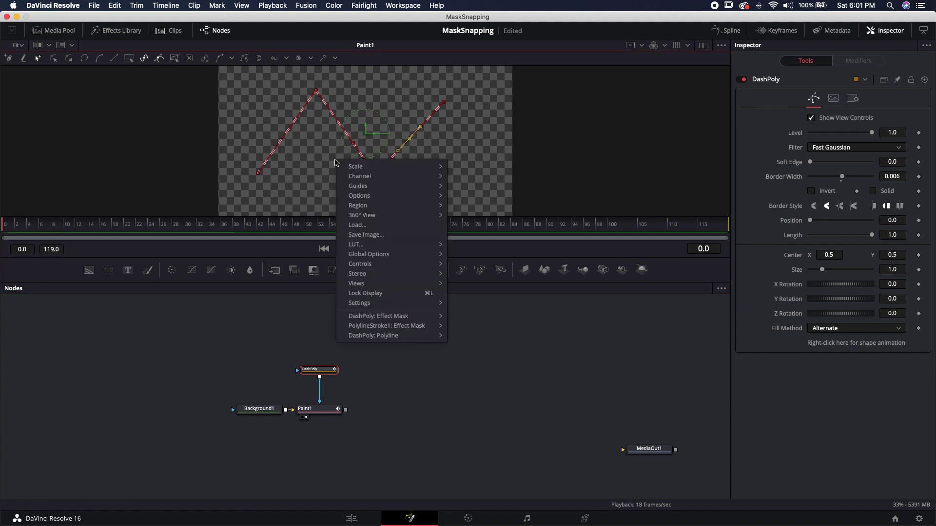
pyautogui.moveTo(374, 335)
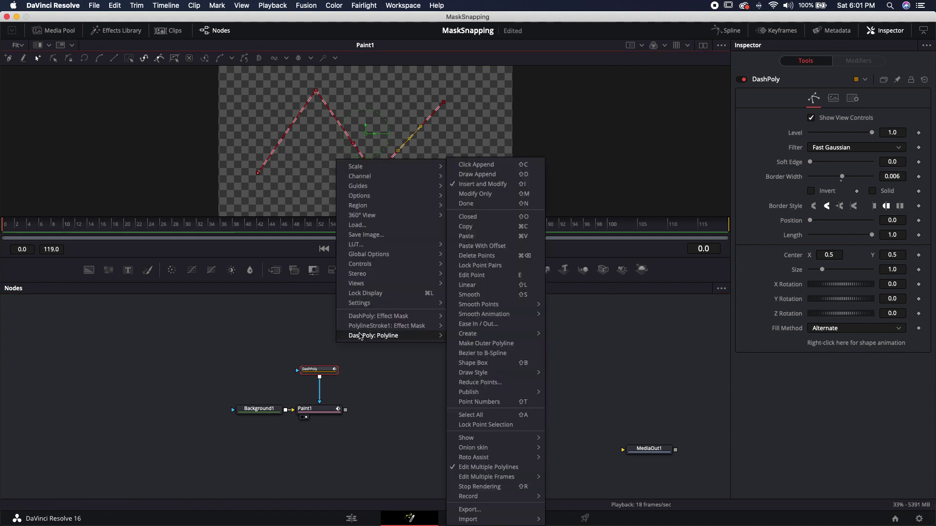
pyautogui.moveTo(462, 335)
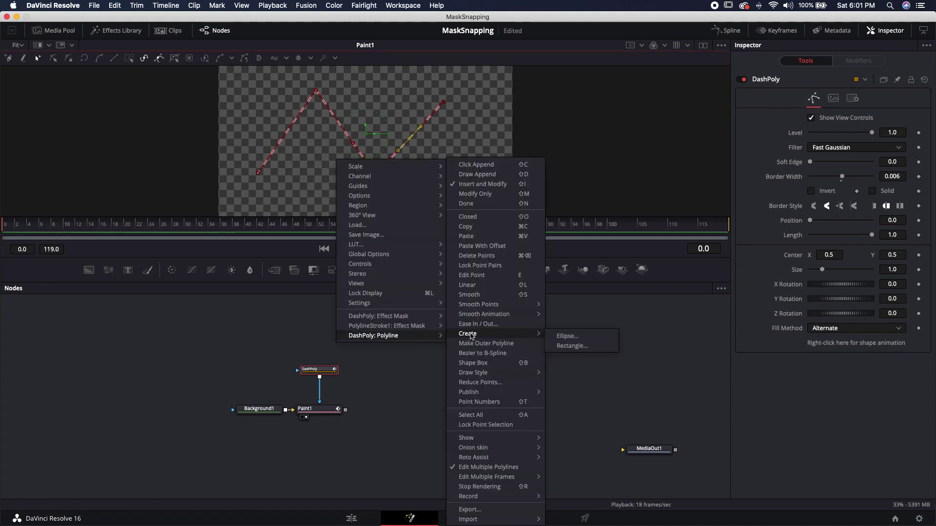
pyautogui.click(572, 346)
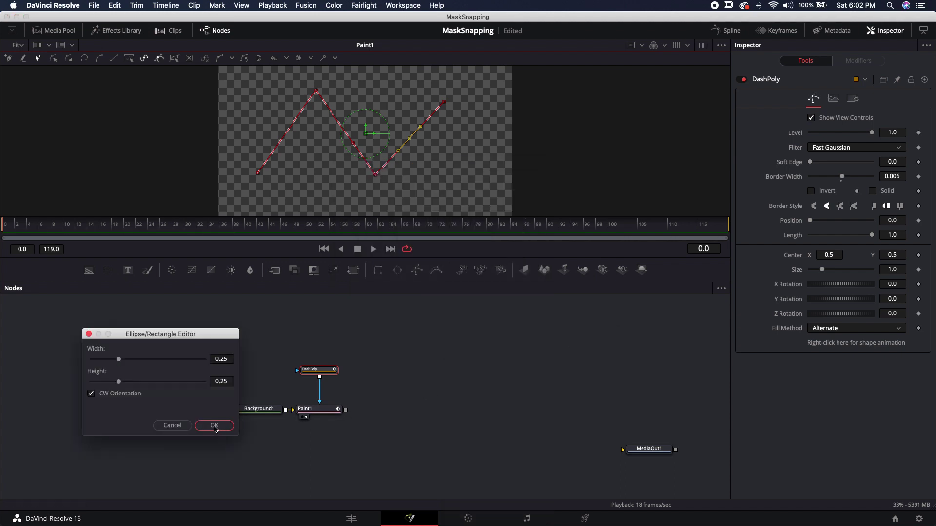
pyautogui.click(214, 426)
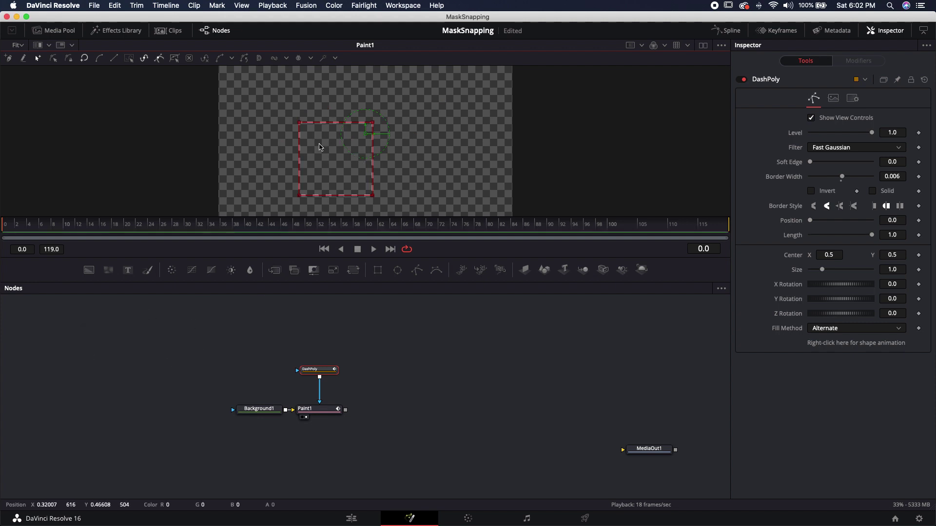
# Zoom the viewer in and test a thicker DashPoly Border Width before bringing it back down.
pyautogui.click(371, 328)
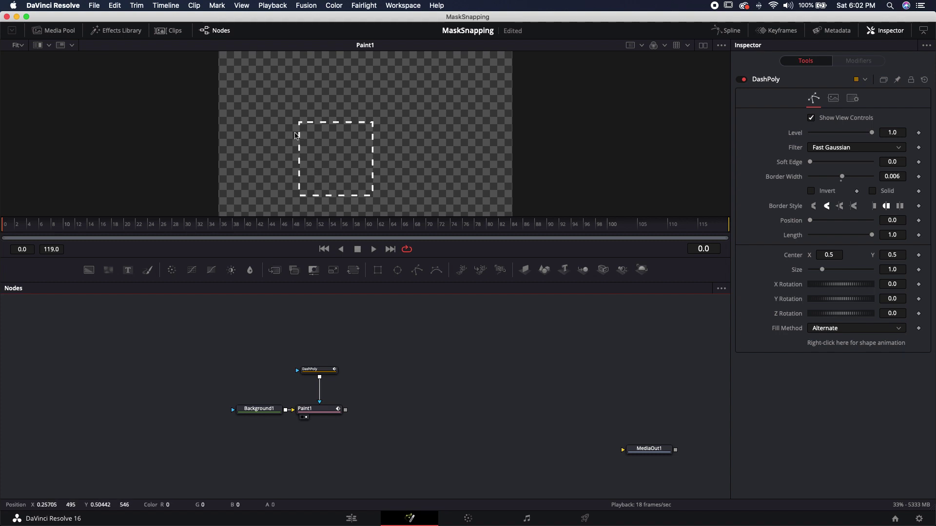
pyautogui.scroll(5, 300, 131)
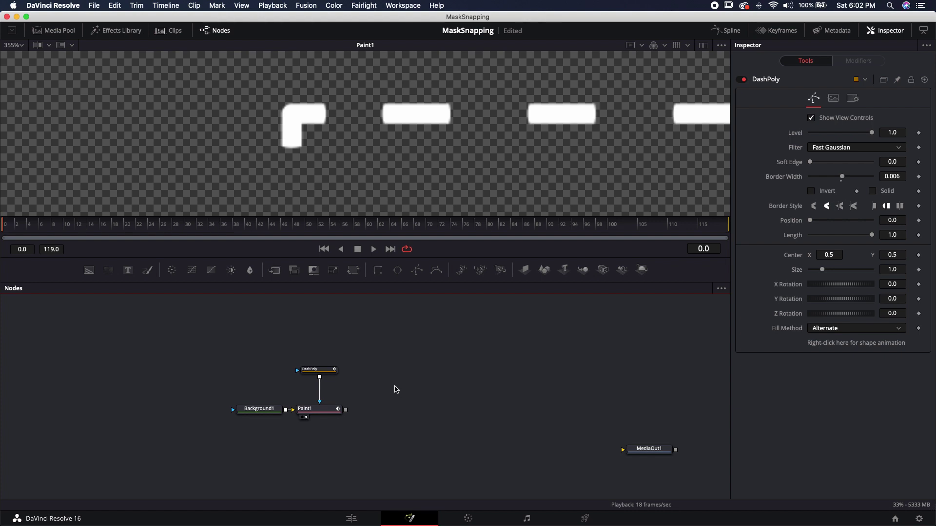
pyautogui.click(318, 369)
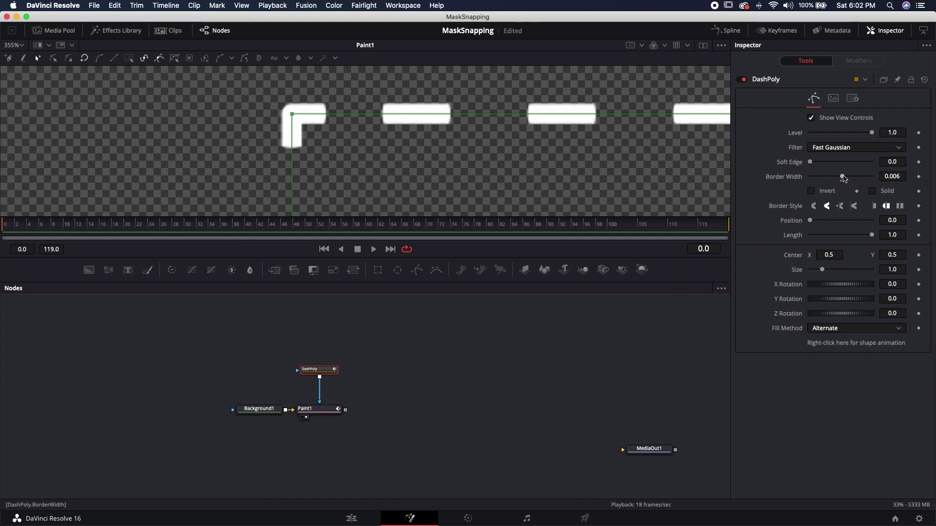
pyautogui.moveTo(843, 179); pyautogui.dragTo(849, 179)
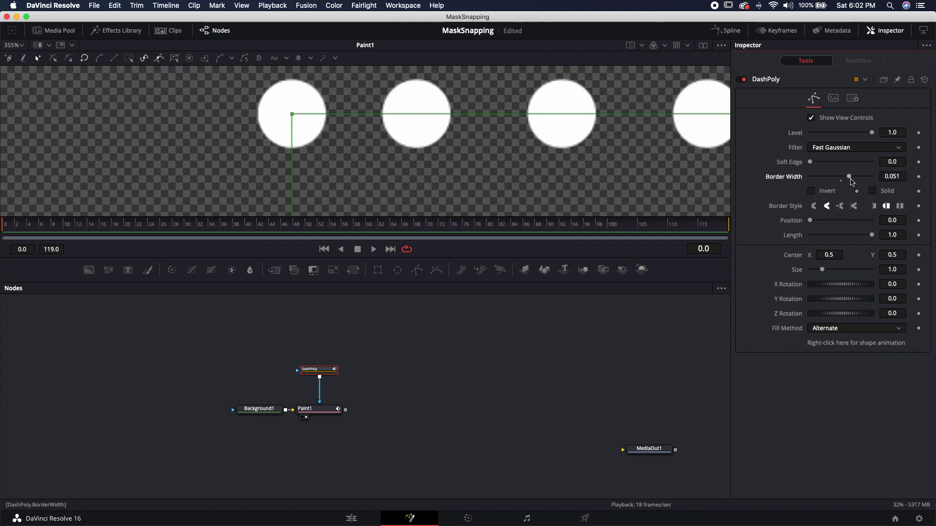
pyautogui.click(849, 178)
pyautogui.moveTo(850, 180); pyautogui.dragTo(842, 178)
# Fit the canvas, set DashPoly's Length to 0.433, and box-select all three nodes.
pyautogui.press('super+f')
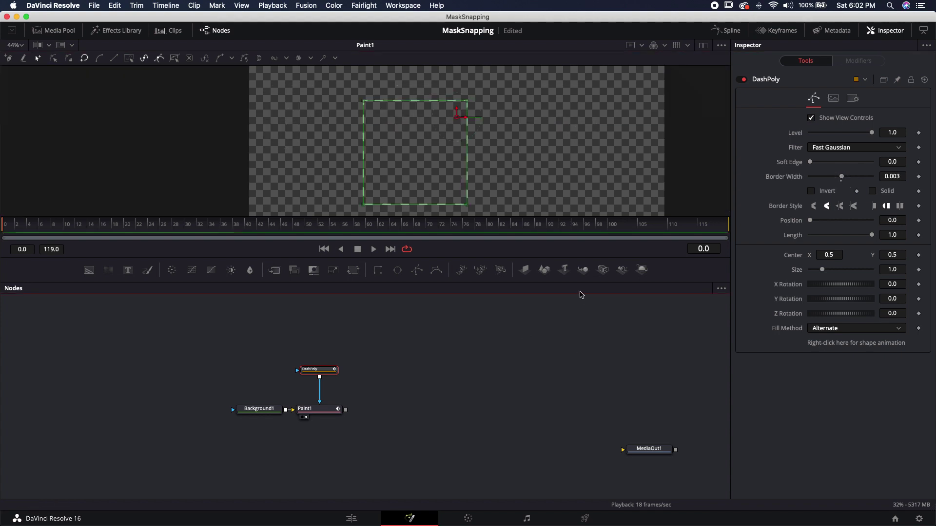
pyautogui.click(465, 353)
pyautogui.moveTo(873, 238)
pyautogui.mouseDown()
pyautogui.moveTo(836, 236)
pyautogui.moveTo(817, 222)
pyautogui.moveTo(877, 223)
pyautogui.moveTo(797, 226)
pyautogui.mouseUp()
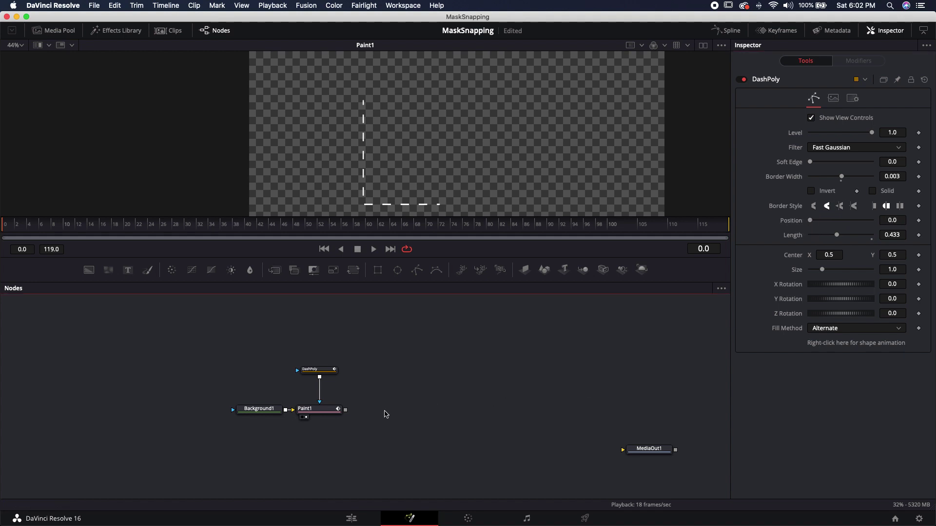
pyautogui.moveTo(189, 347); pyautogui.dragTo(403, 440)
# Delete the shape nodes, add a Text1 node showing white 'TEXT', and save the project.
pyautogui.press('Delete')
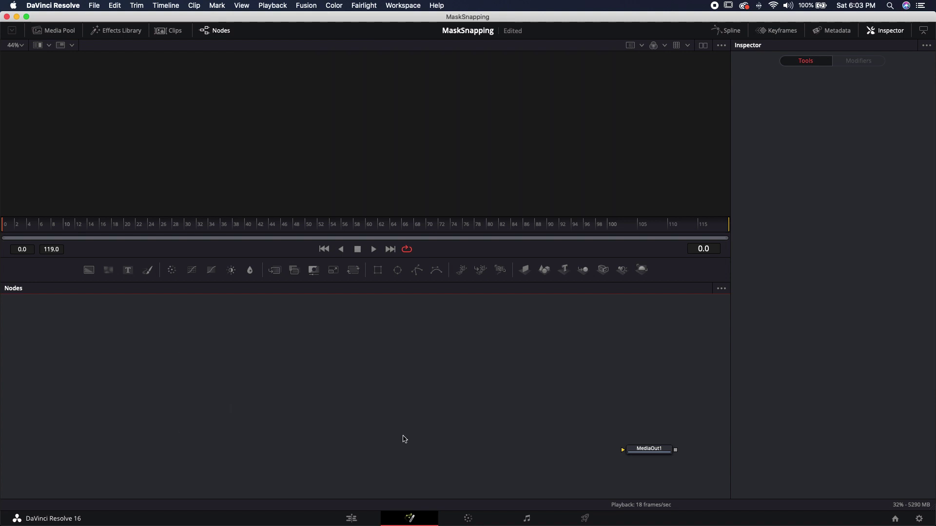
pyautogui.click(127, 270)
pyautogui.moveTo(287, 372); pyautogui.dragTo(383, 210)
pyautogui.press('super+s')
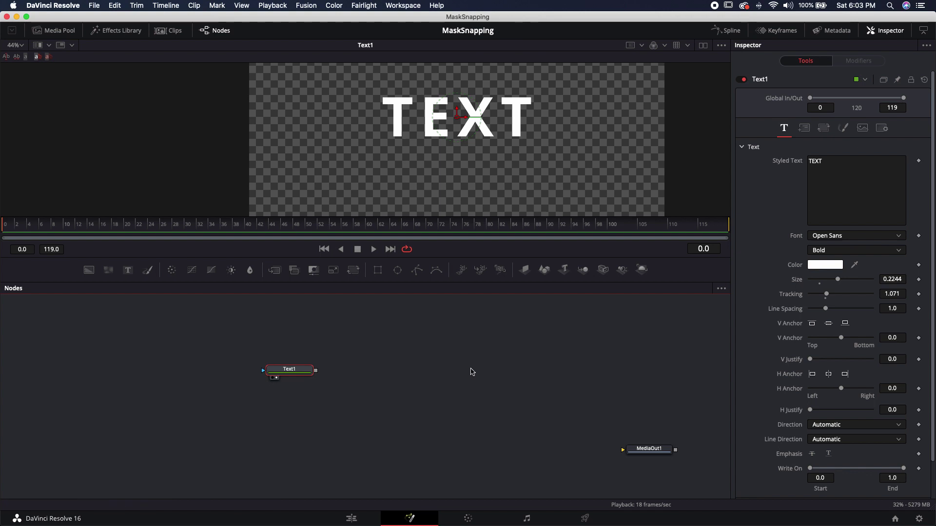
pyautogui.click(843, 128)
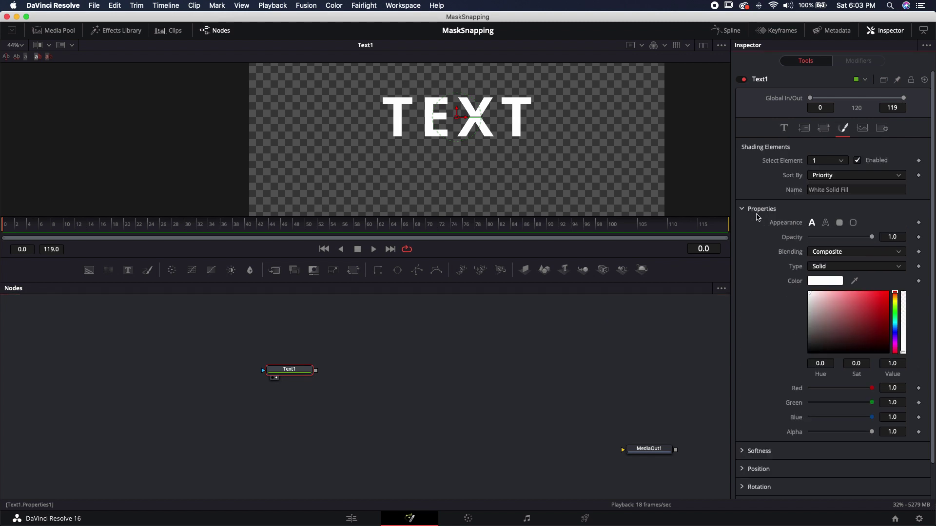
# Make Text1's letters outline-only, try the Dash line style, then settle on Dot.
pyautogui.click(825, 223)
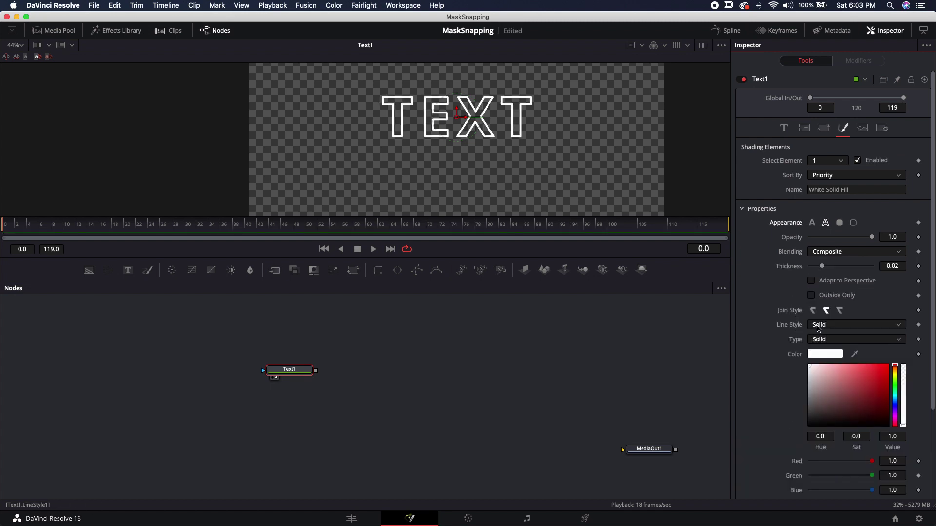
pyautogui.click(836, 326)
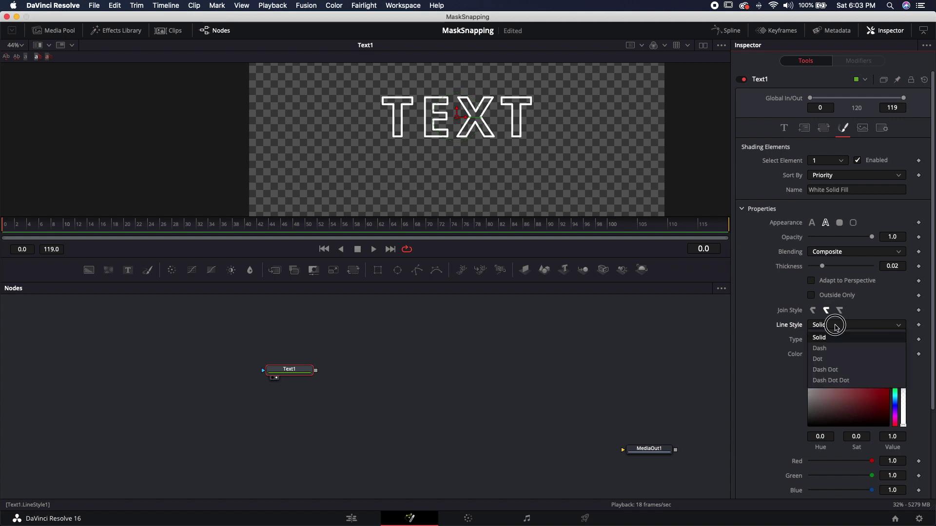
pyautogui.click(821, 349)
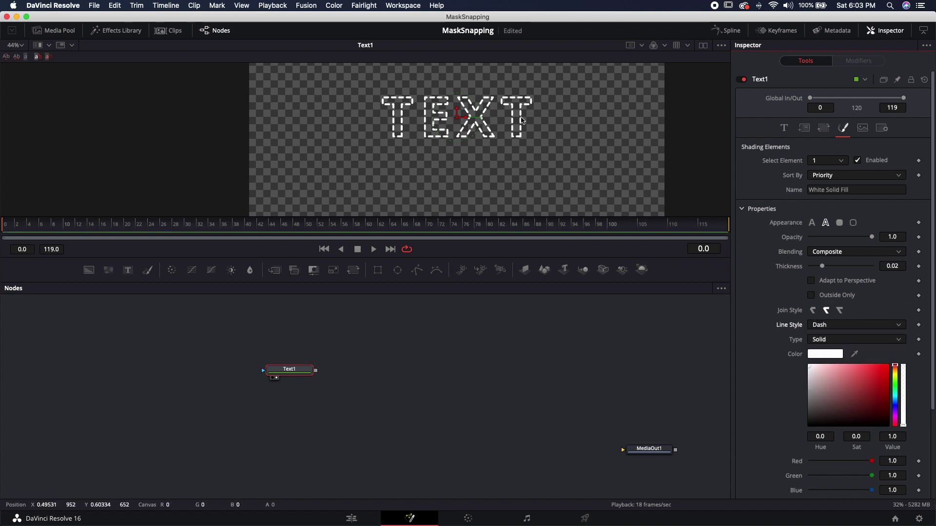
pyautogui.click(845, 330)
pyautogui.click(829, 360)
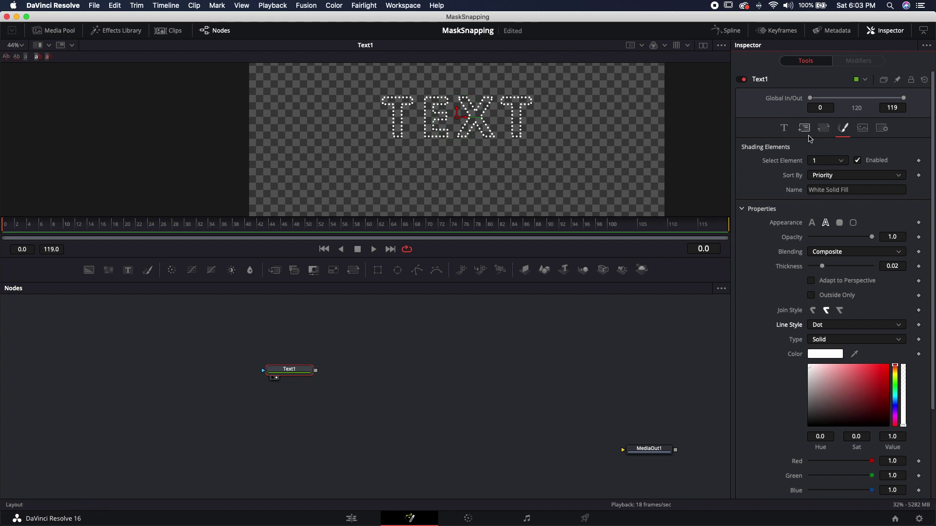
# Change Text1's font to Uppercut Angle in the Text tab's font list.
pyautogui.click(784, 128)
pyautogui.click(837, 236)
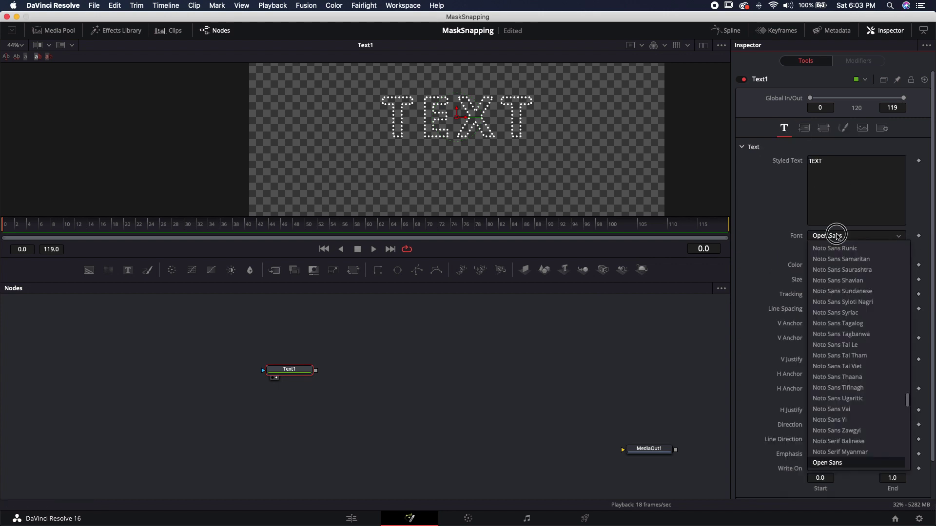
pyautogui.write('u')
pyautogui.press('Return')
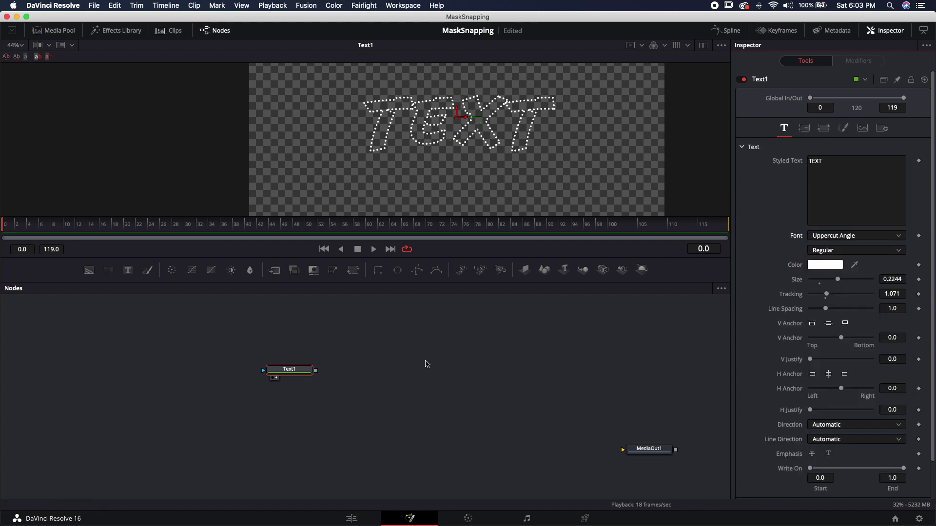